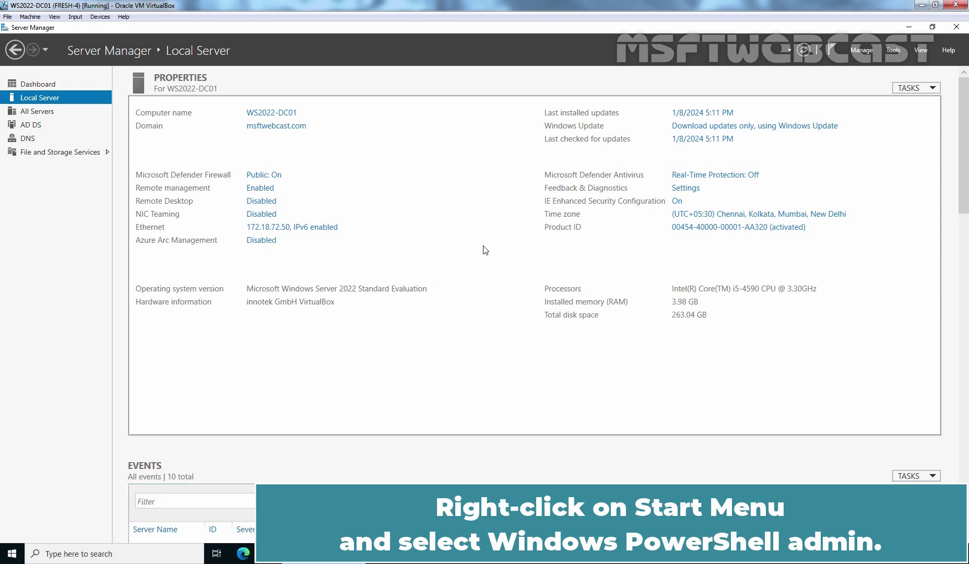
- Open an elevated PowerShell and run Get-ADDomain | fl name,domainmode, showing msftwebcast at Windows2016Domain
right_click(11, 556)
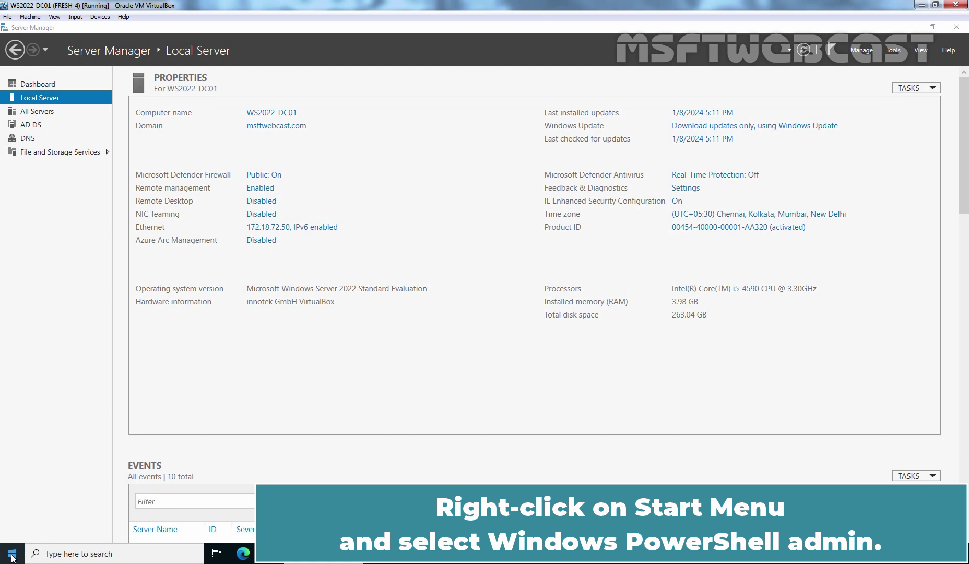
left_click(92, 416)
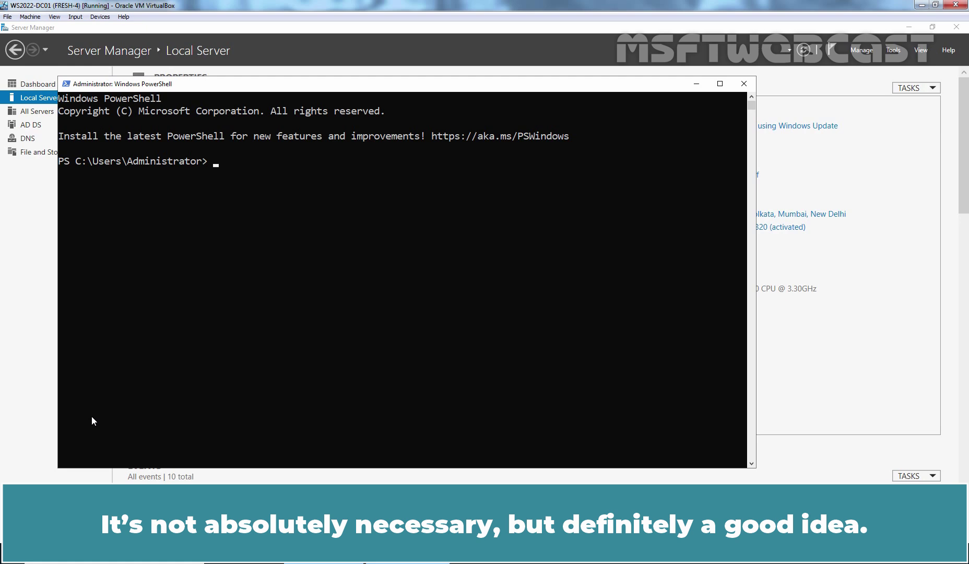
type("get-addo")
key("Tab")
type("|")
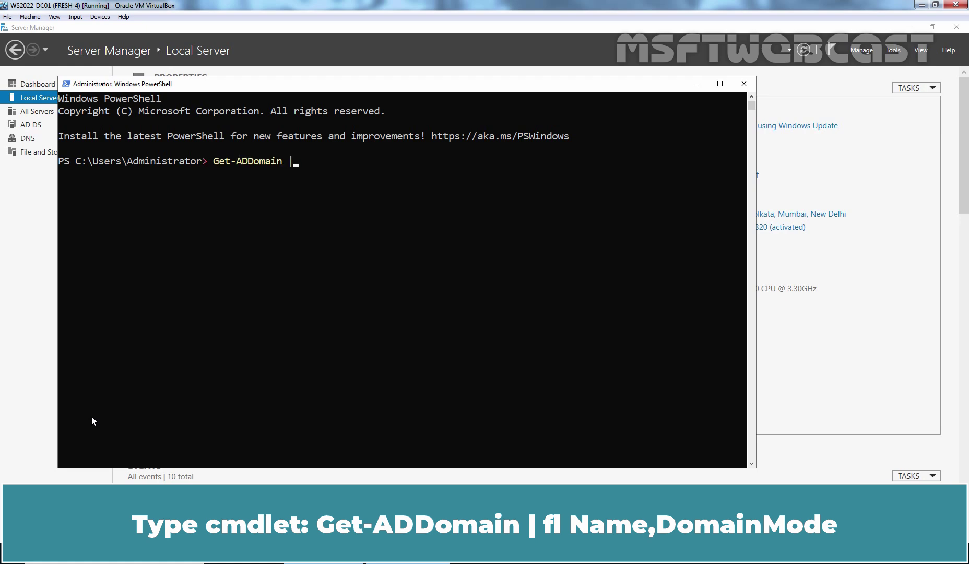
type(" fl name,domainmode")
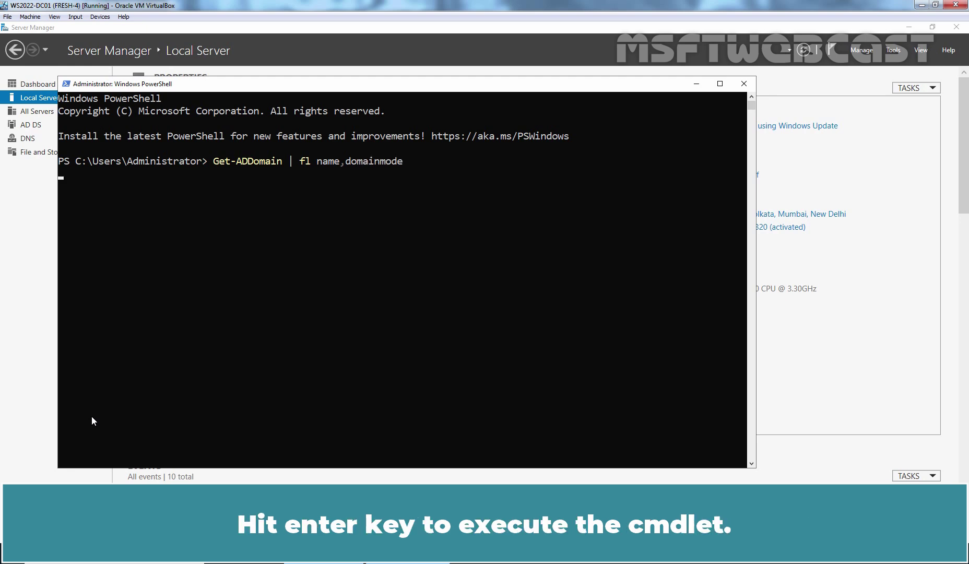
key("Return")
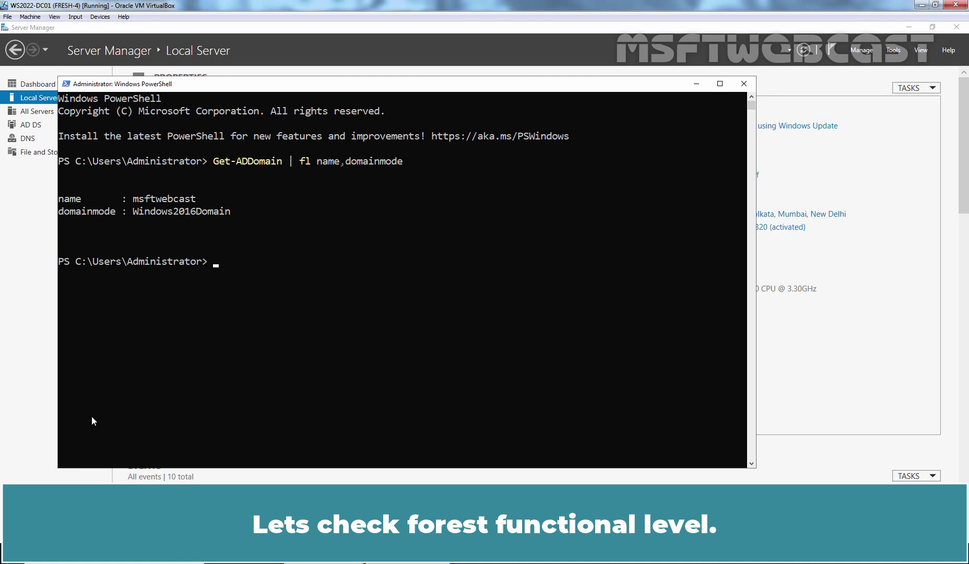
- Run Get-ADForest | fl name,forestmode to show the msftwebcast.com forest at Windows2016Forest
type("get")
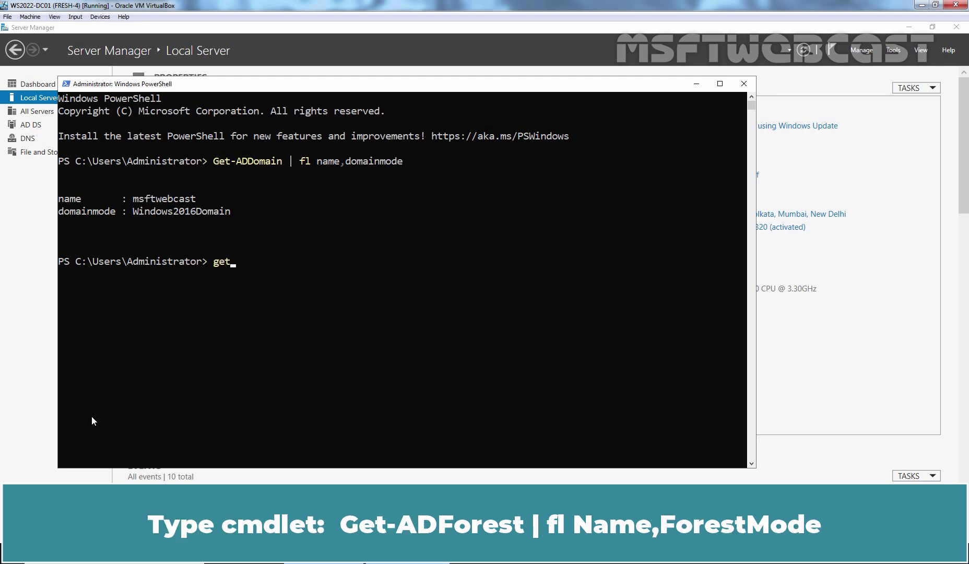
type("-adfor")
key("Tab")
type("| fl name,fore")
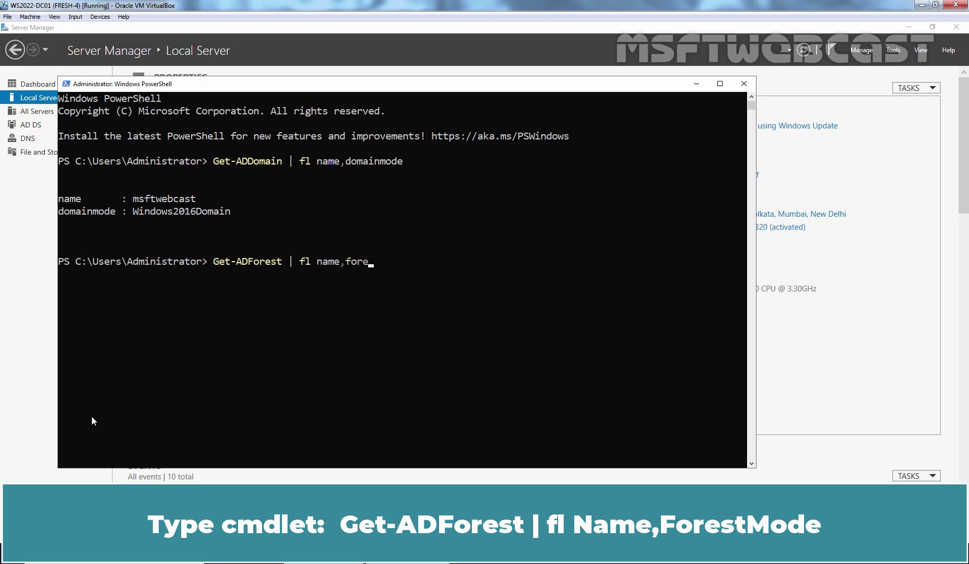
type("stmode")
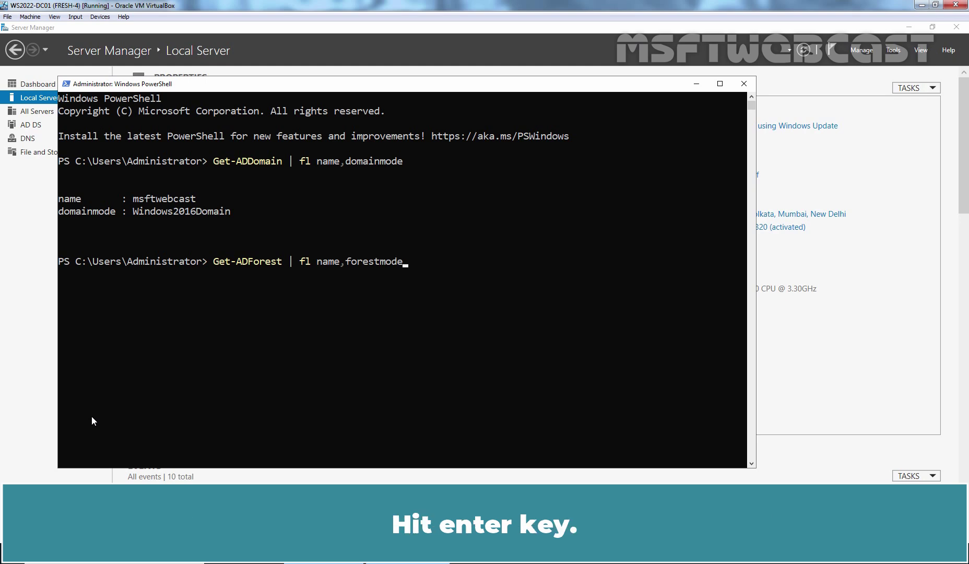
key("Return")
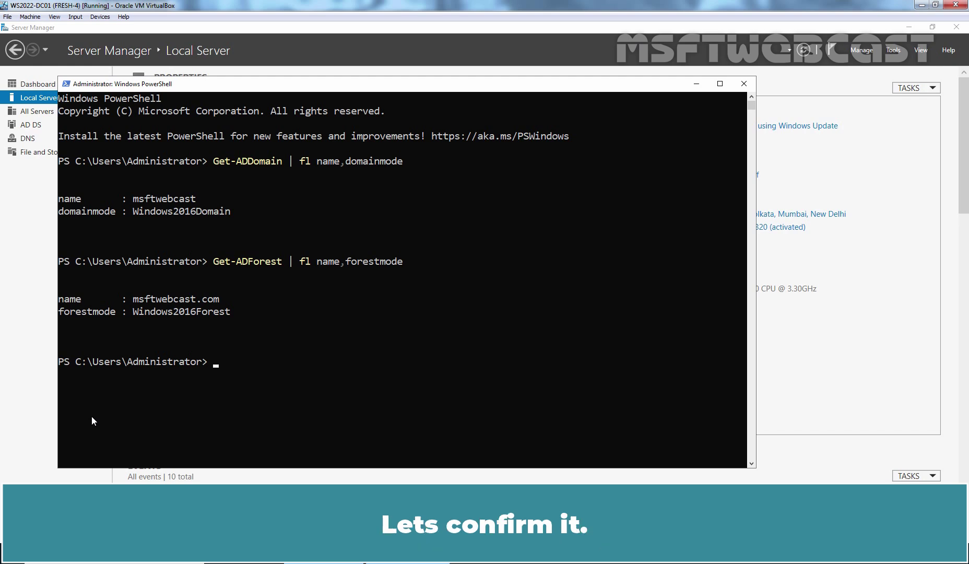
- Run Get-ADOptionalFeature -Filter * to list the Recycle Bin and Privileged Access Management features
type("get-adop")
key("Tab")
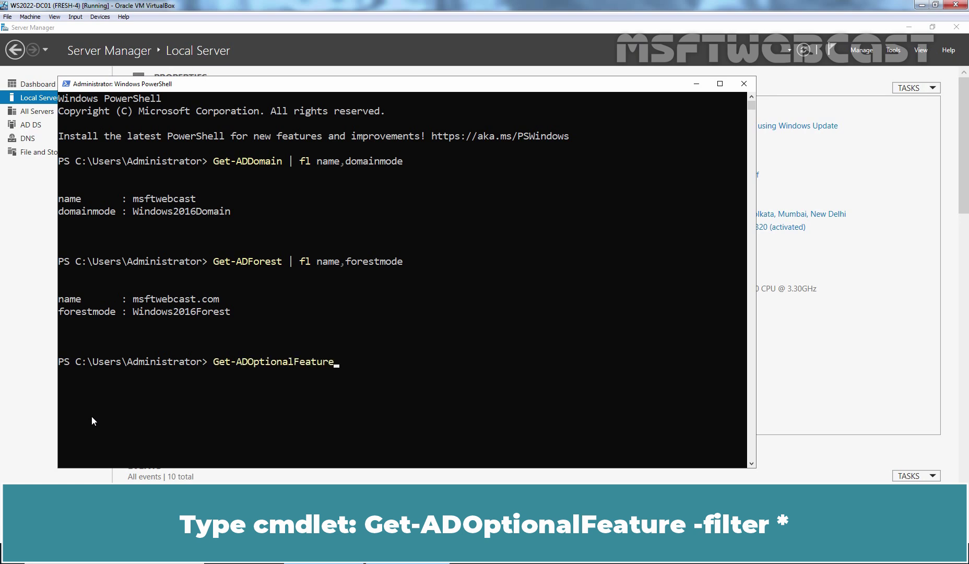
type("-f")
key("Tab")
type("*")
key("Return")
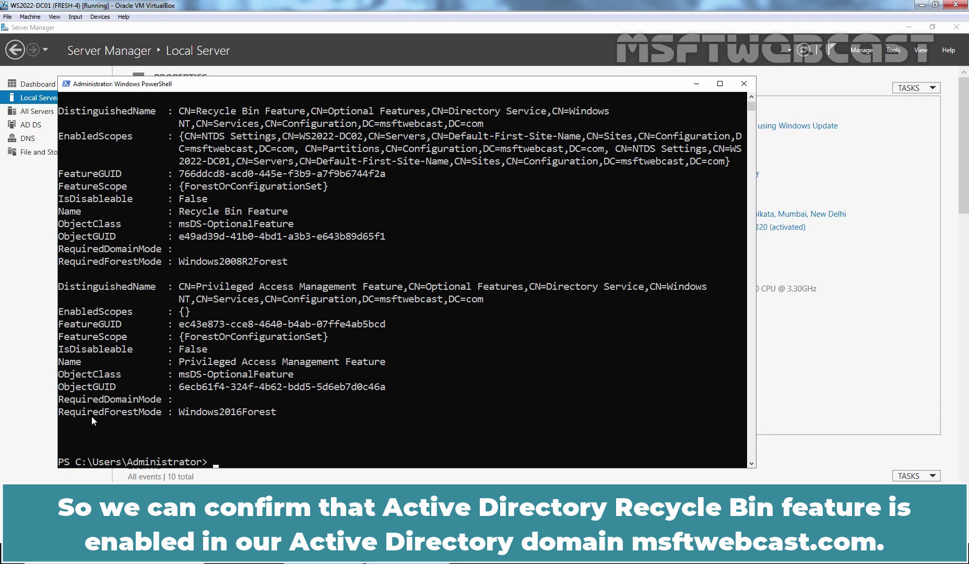
- Clear the console, then lower the msftwebcast.com forest to Windows2012R2Forest via Set-ADForestMode, confirming with Y
type("cls")
key("Return")
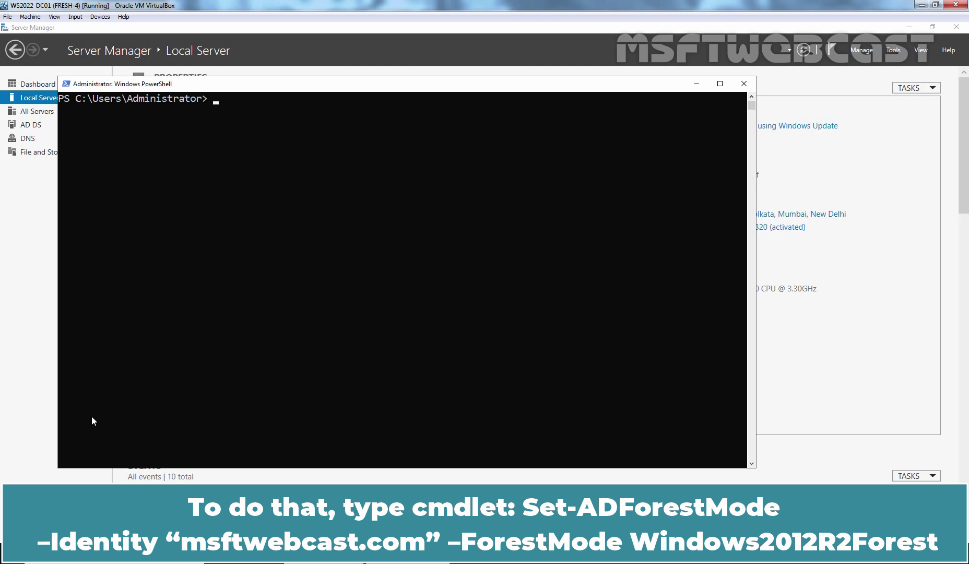
type("set-adfo")
key("Tab")
key("Tab")
type("-i")
key("Tab")
type("msftwebcast.c")
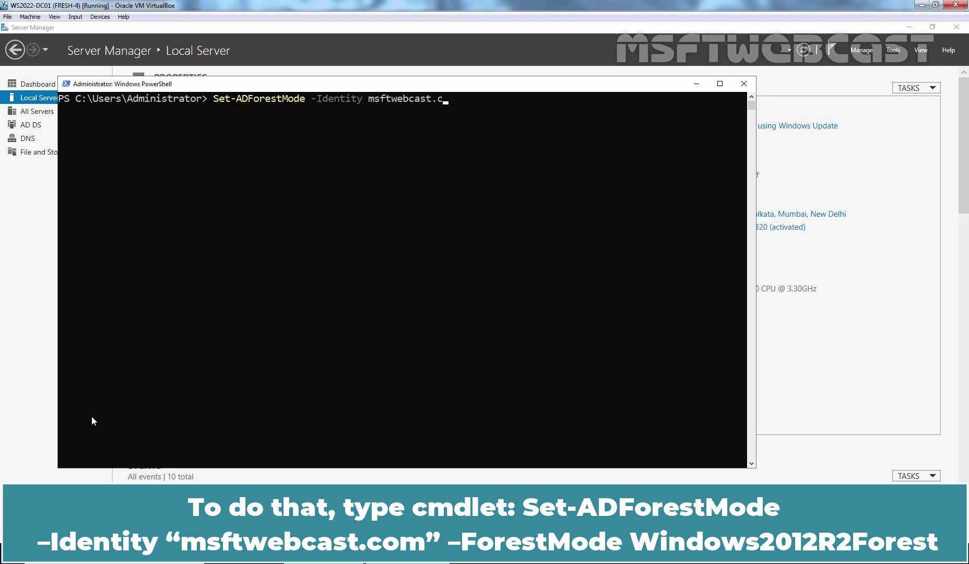
type("om -fo")
key("Tab")
type("Windows2012R2Forest")
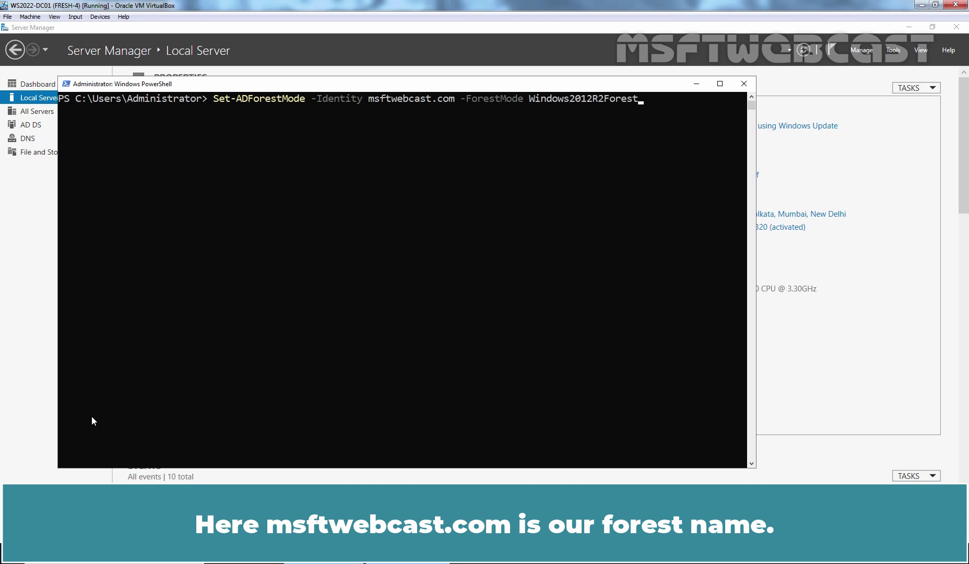
key("Return")
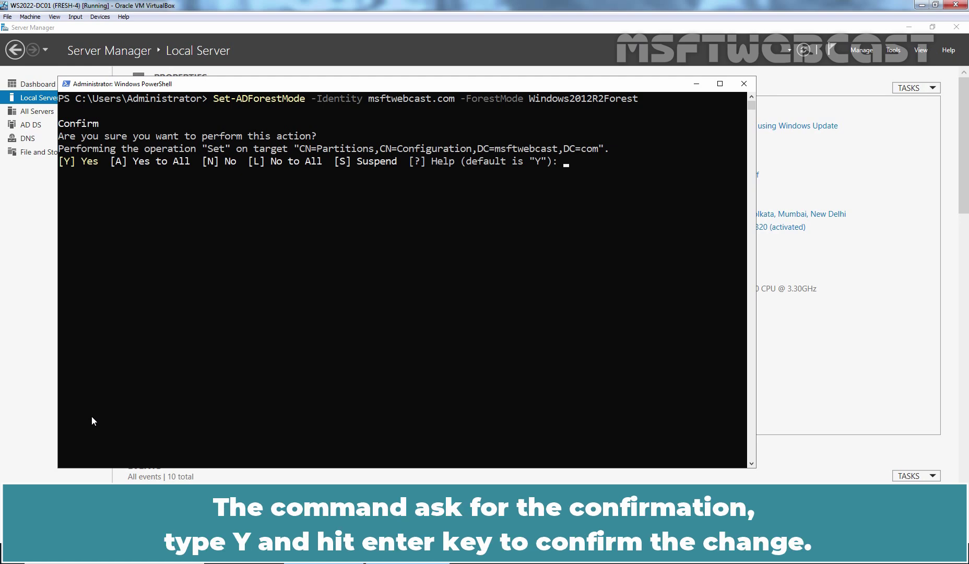
type("Y")
key("Return")
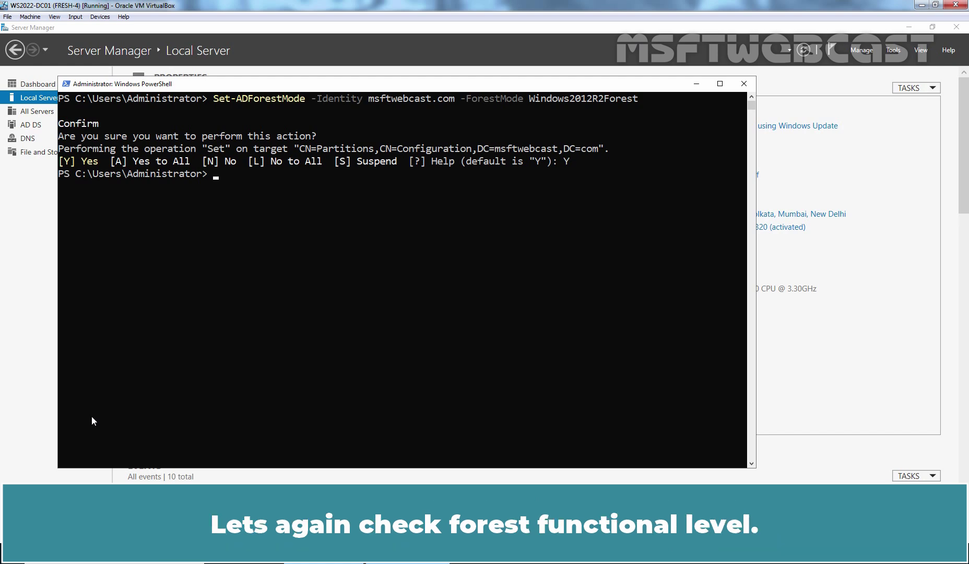
- Rerun the Get-ADForest | fl name,forestmode query to confirm Windows2012R2Forest
key("Up")
key("Up")
key("Up")
key("Up")
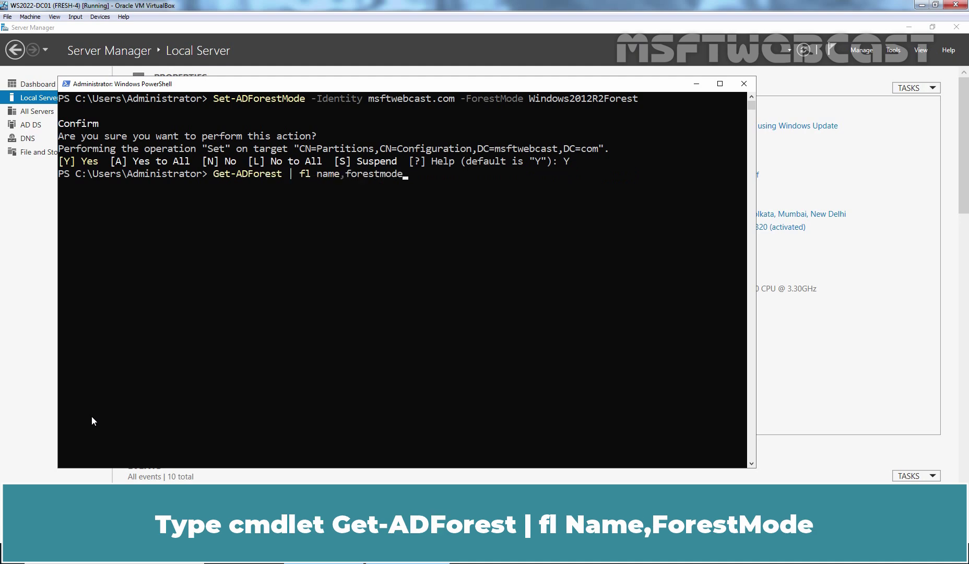
key("Return")
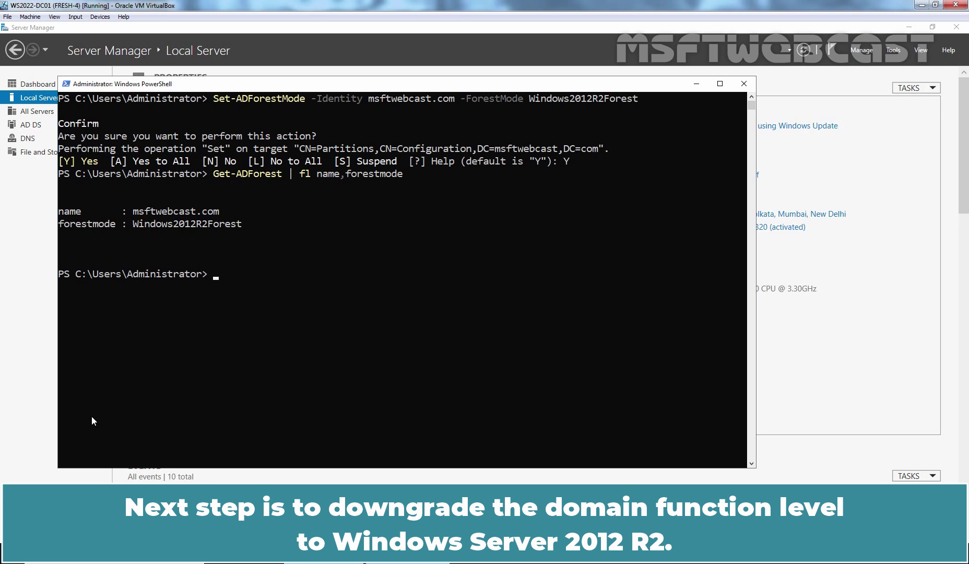
- Lower the msftwebcast.com domain to Windows2012R2Domain with Set-ADDomainMode, confirming with Y
type("set")
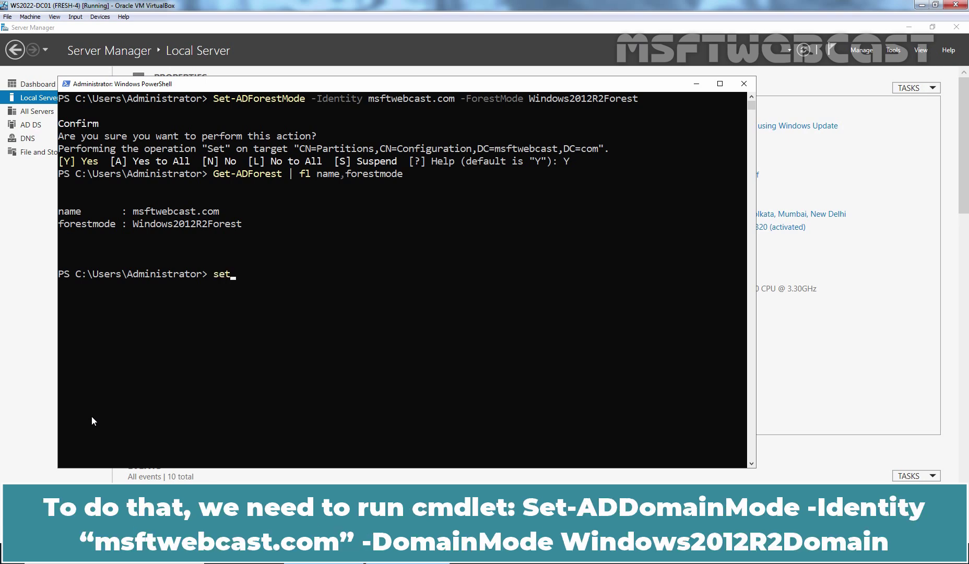
type("-addo")
key("Tab")
key("Tab")
type("-i")
key("Tab")
type("msf")
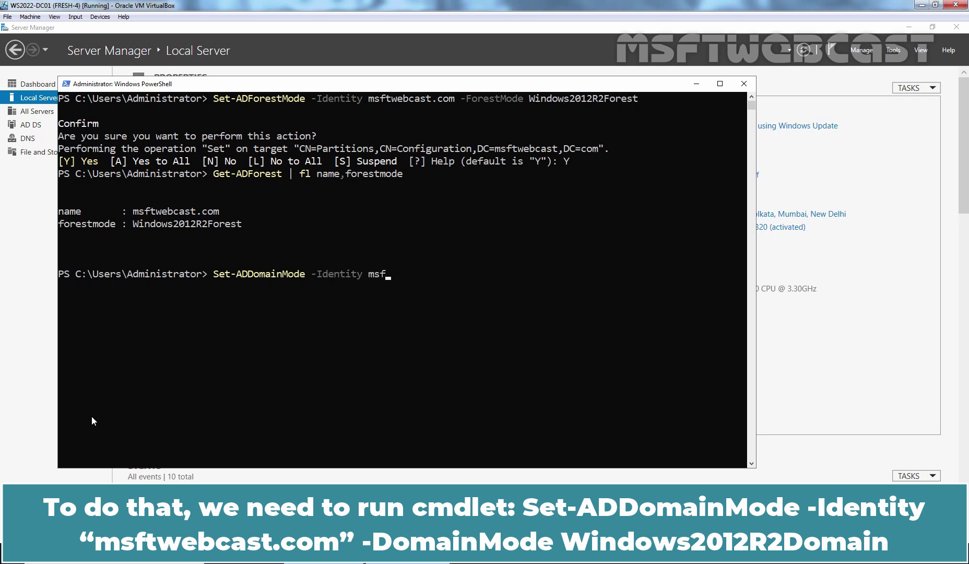
type("twebcast.com -DomainMod")
key("Tab")
type("Windows2012")
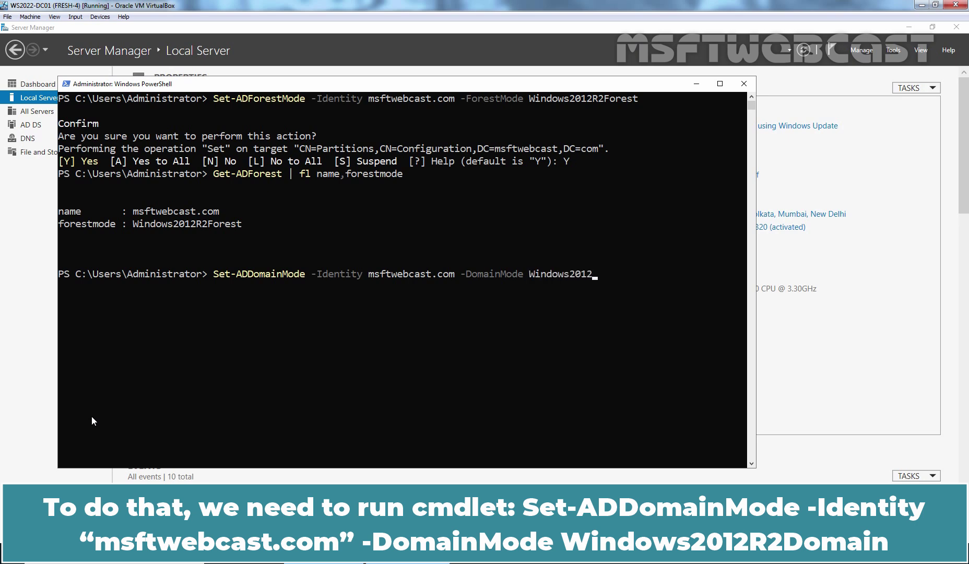
type("R2Domain")
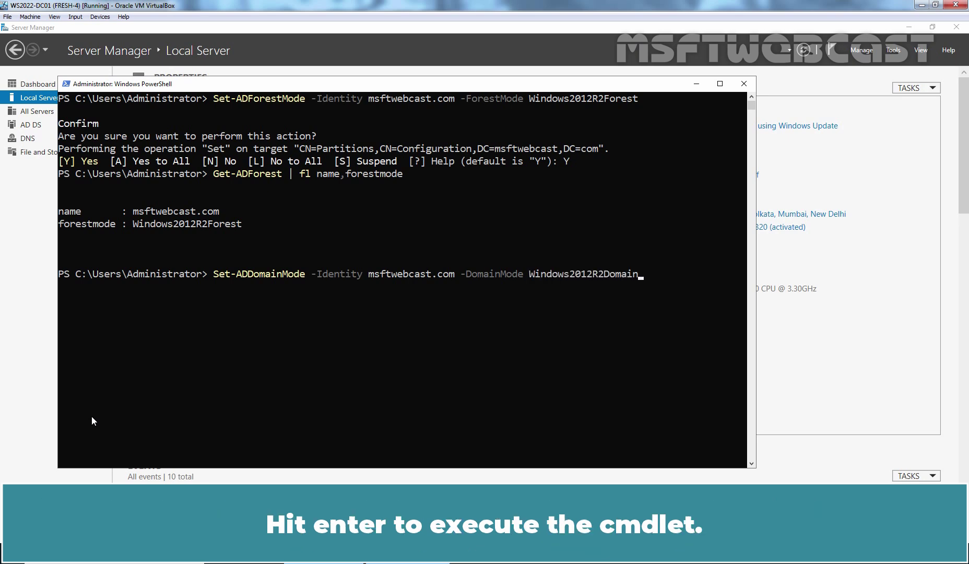
key("Return")
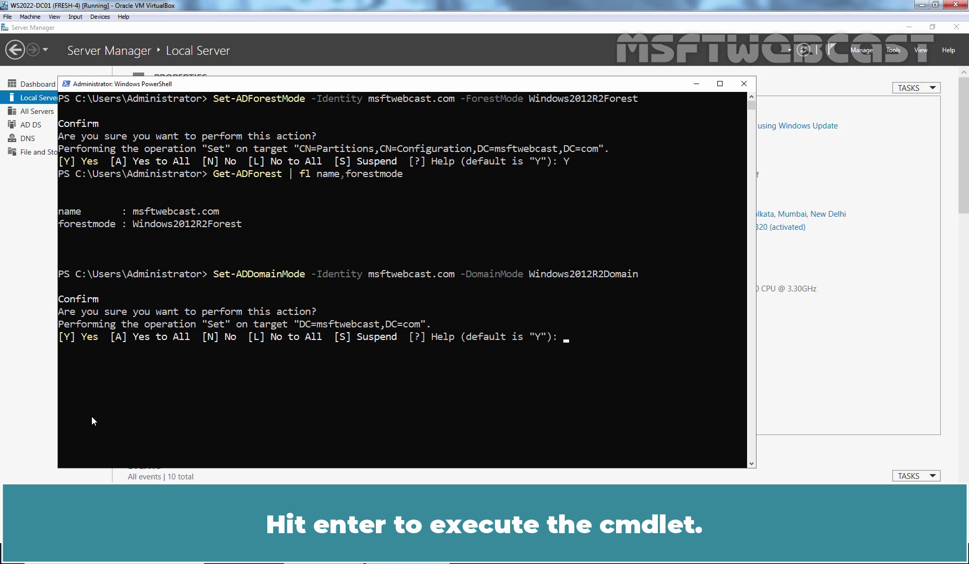
type("Y")
key("Return")
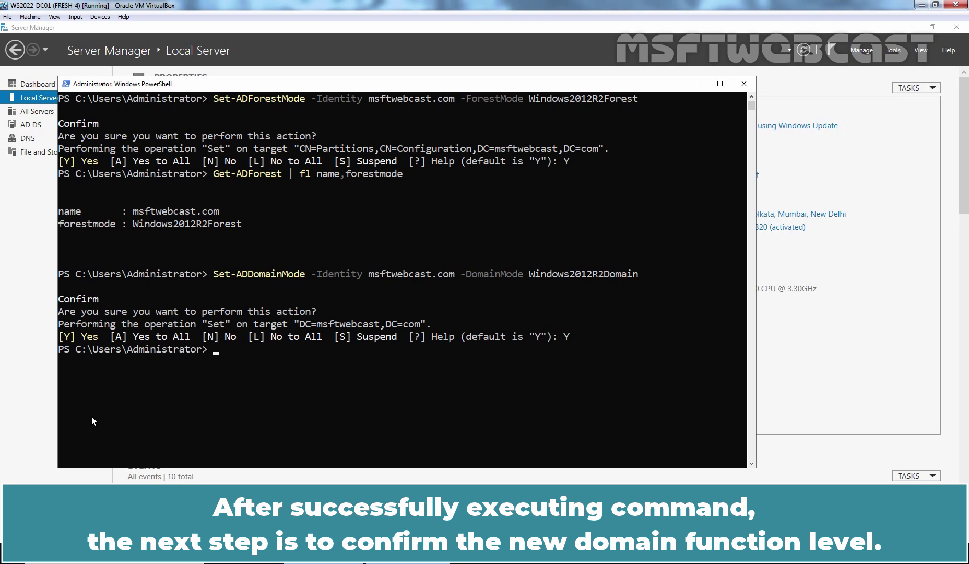
- Run Get-ADDomain | fl name,domainmode to confirm msftwebcast now reports Windows2012R2Domain
type("get-addo")
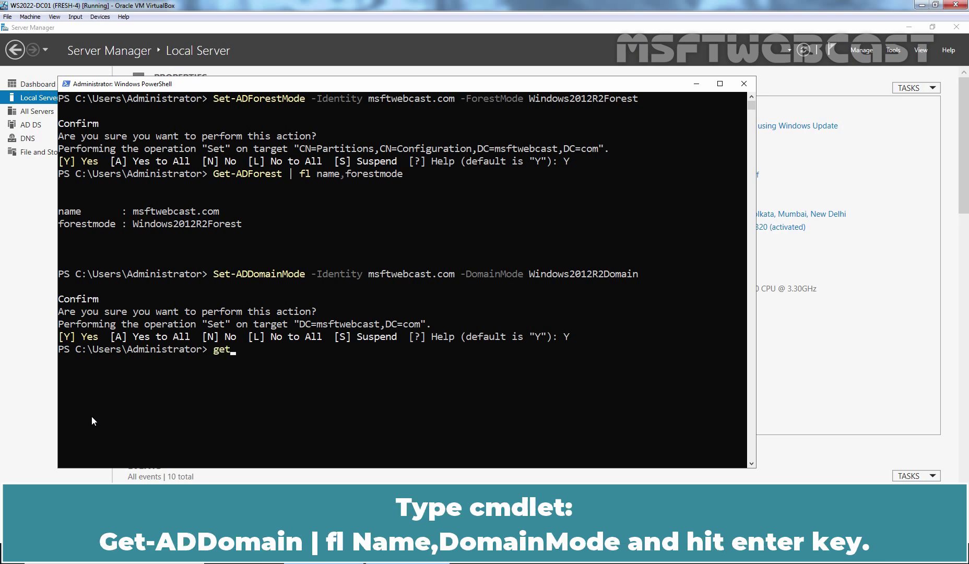
key("Tab")
type("| fl name,")
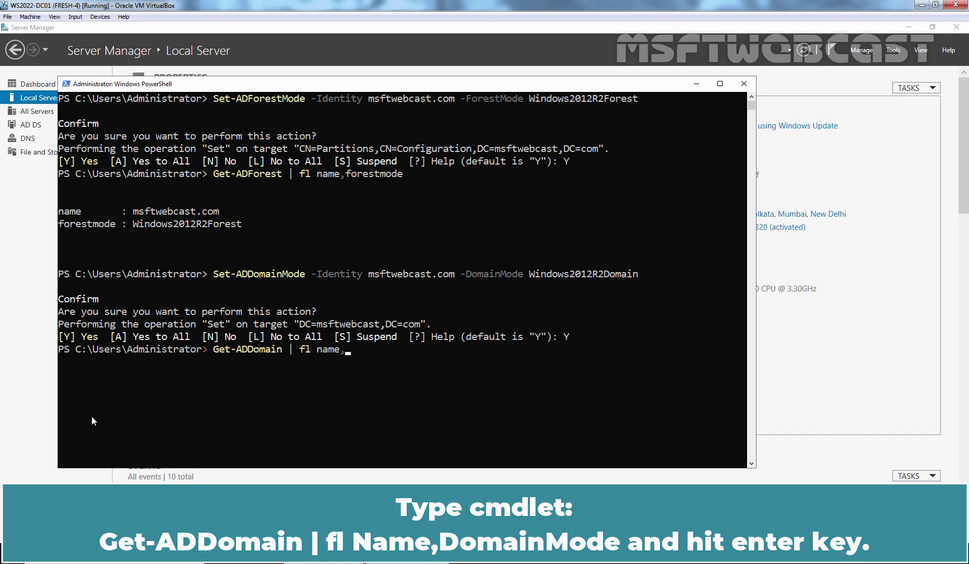
type("domainmode")
key("Return")
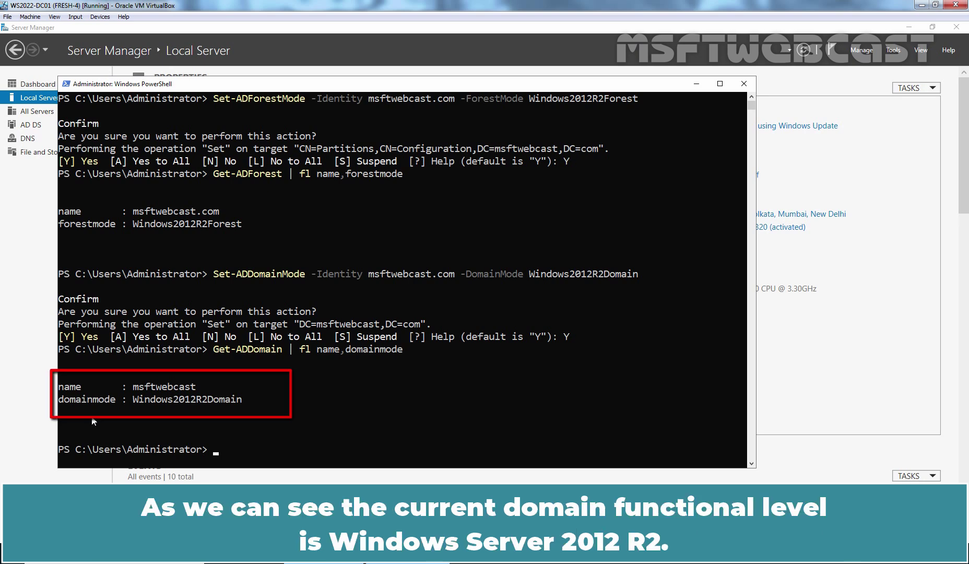